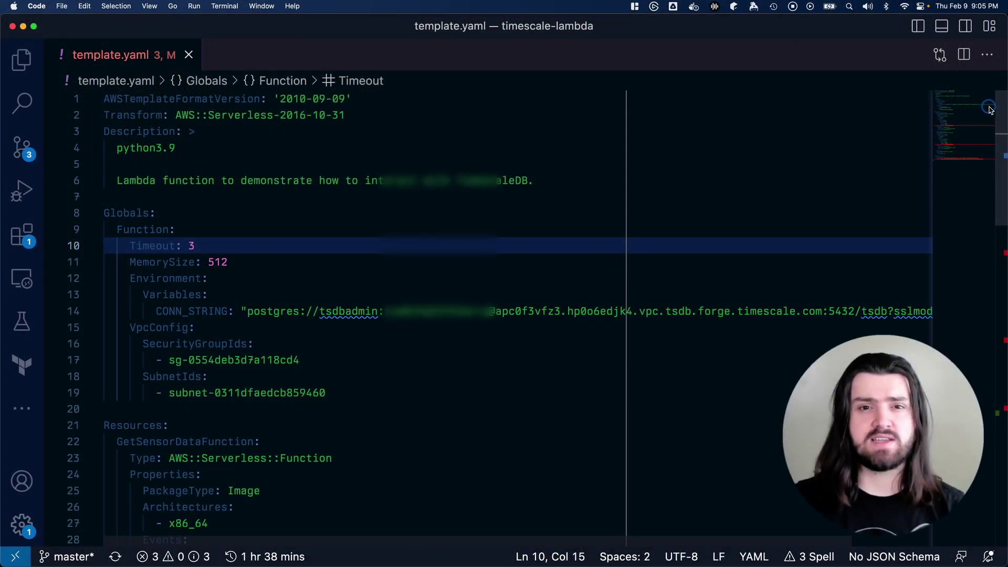
pyautogui.moveTo(985, 87); pyautogui.dragTo(1002, 181)
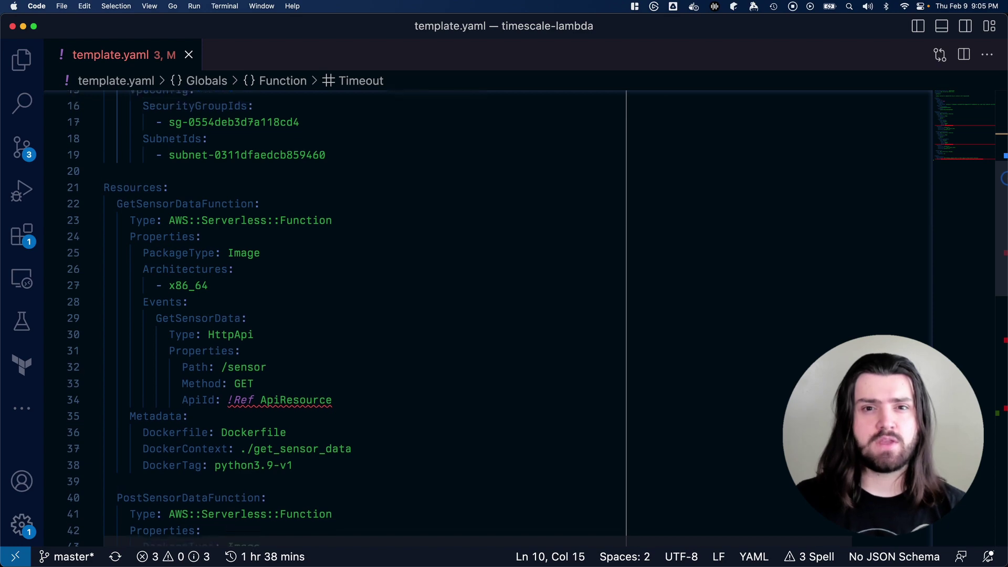
pyautogui.moveTo(1002, 182); pyautogui.dragTo(994, 125)
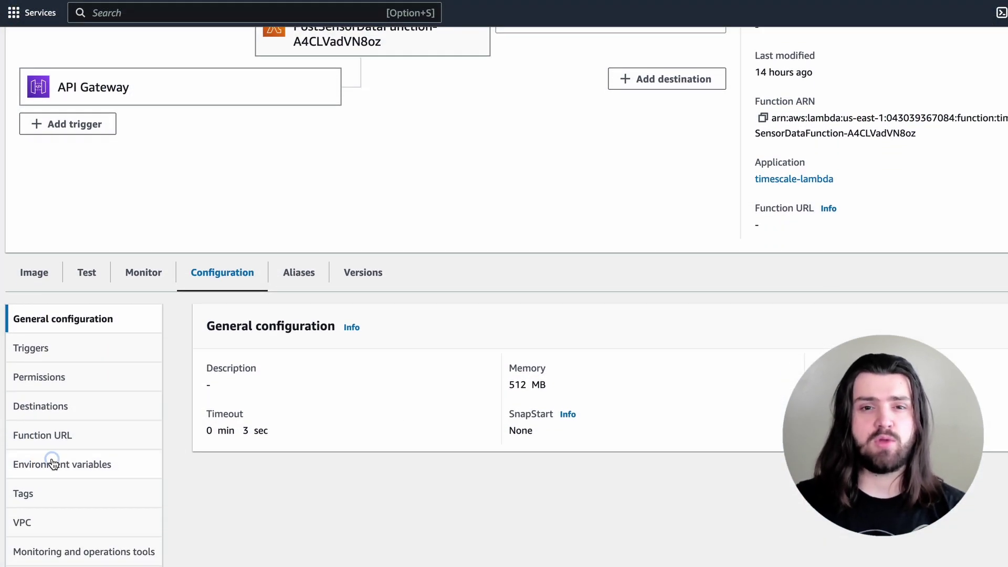
# Show the Environment variables section of the deployed post sensor data function
pyautogui.click(53, 465)
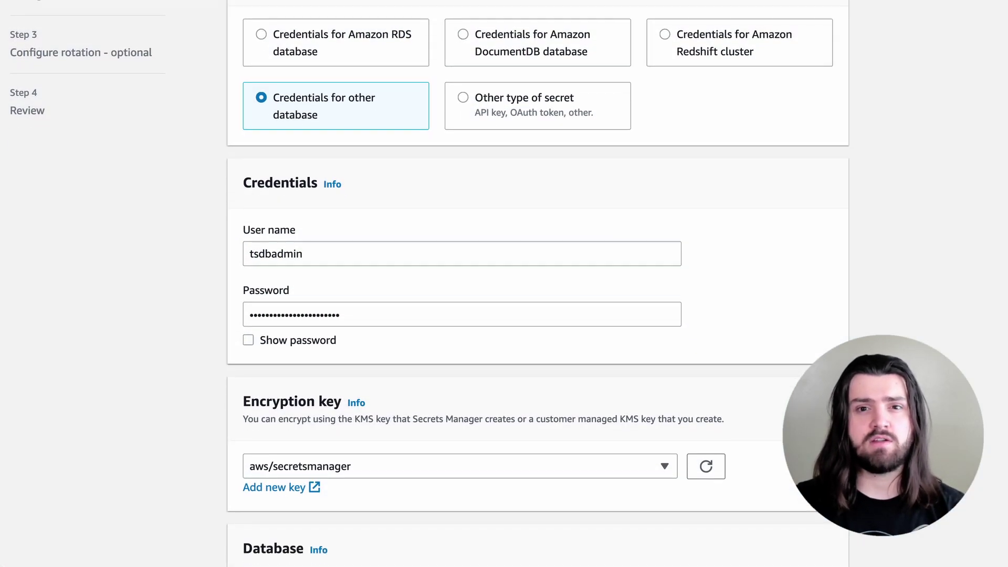
pyautogui.scroll(-4, 504, 283)
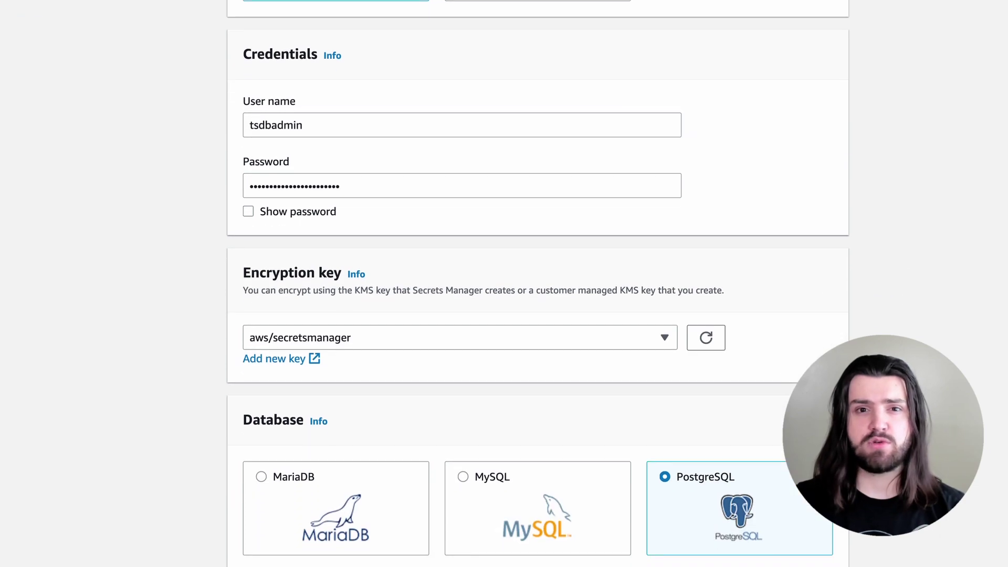
pyautogui.scroll(-1, 504, 283)
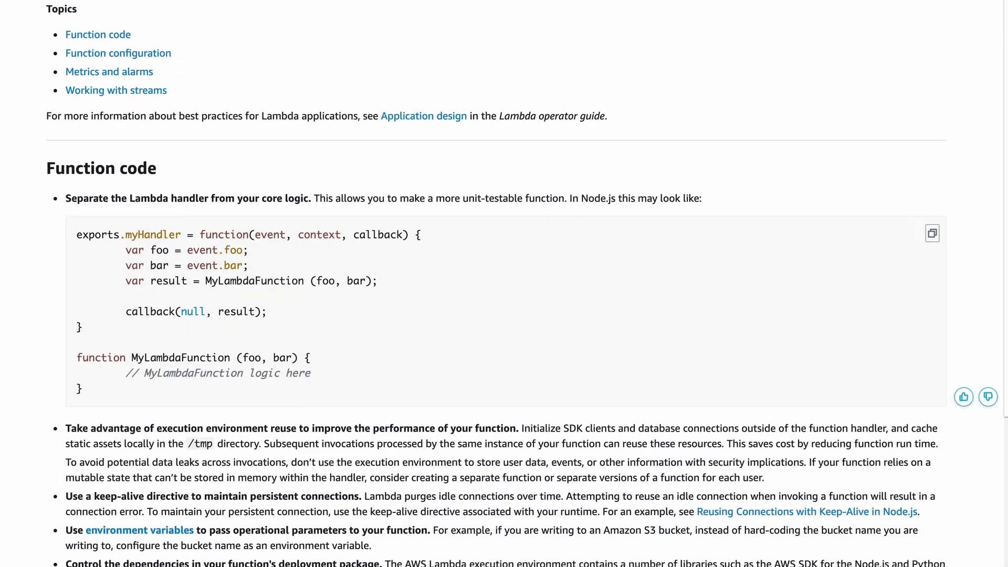
pyautogui.scroll(-2, 504, 315)
pyautogui.scroll(-2, 504, 315)
pyautogui.scroll(-2, 504, 316)
pyautogui.scroll(-2, 504, 315)
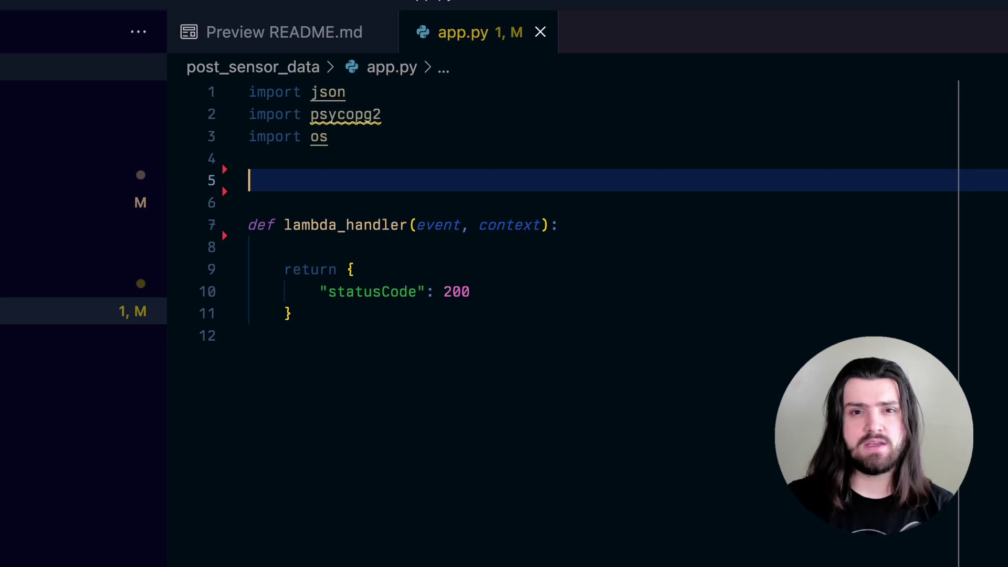
pyautogui.write('conn = psy')
# Connect with psycopg2.connect(os.environ["CONN_STRING"]) and open a cursor
pyautogui.press('Tab')
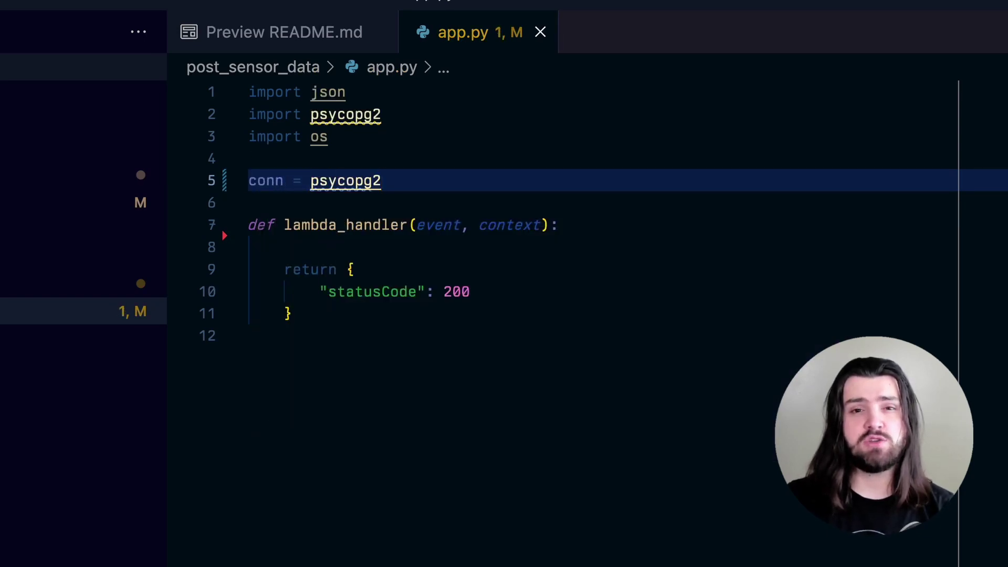
pyautogui.write('.co')
pyautogui.press('Tab')
pyautogui.write('(os')
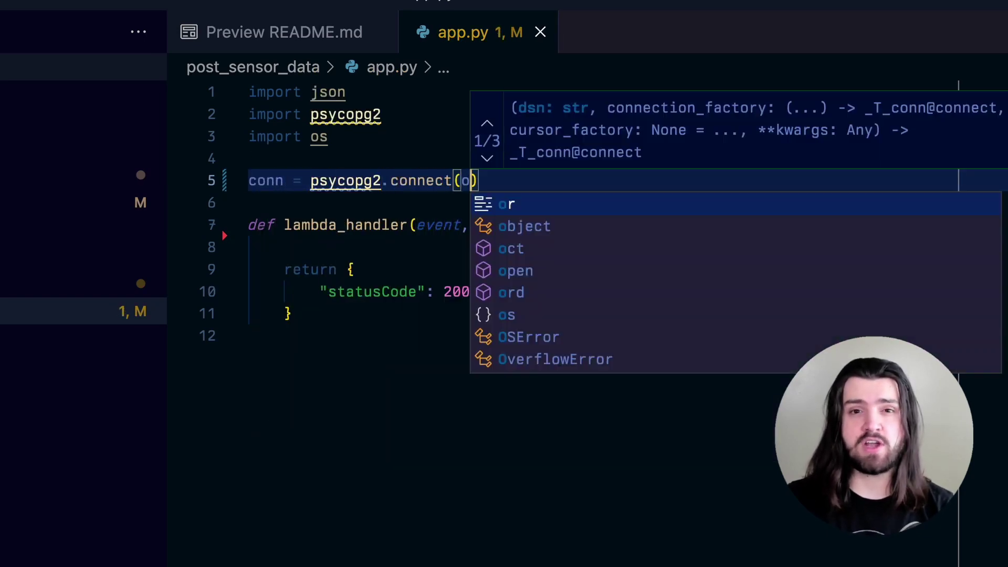
pyautogui.write('.env')
pyautogui.press('Tab')
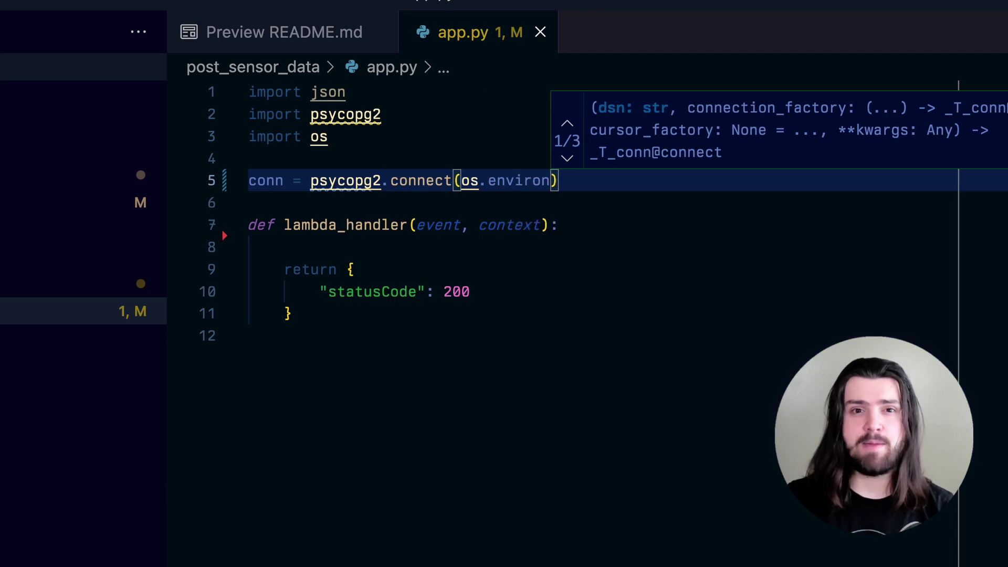
pyautogui.write('["CONN_STRING')
pyautogui.press('Right')
pyautogui.press('Right')
pyautogui.press('Escape')
pyautogui.press('End')
pyautogui.press('Return')
pyautogui.write('cursor = conn.cu')
pyautogui.press('Tab')
pyautogui.write('(')
pyautogui.press('Right')
# Write the CREATE TABLE sensor_data string with time, location, temperature columns and create_hypertable
pyautogui.press('Return')
pyautogui.press('Return')
pyautogui.write('c')
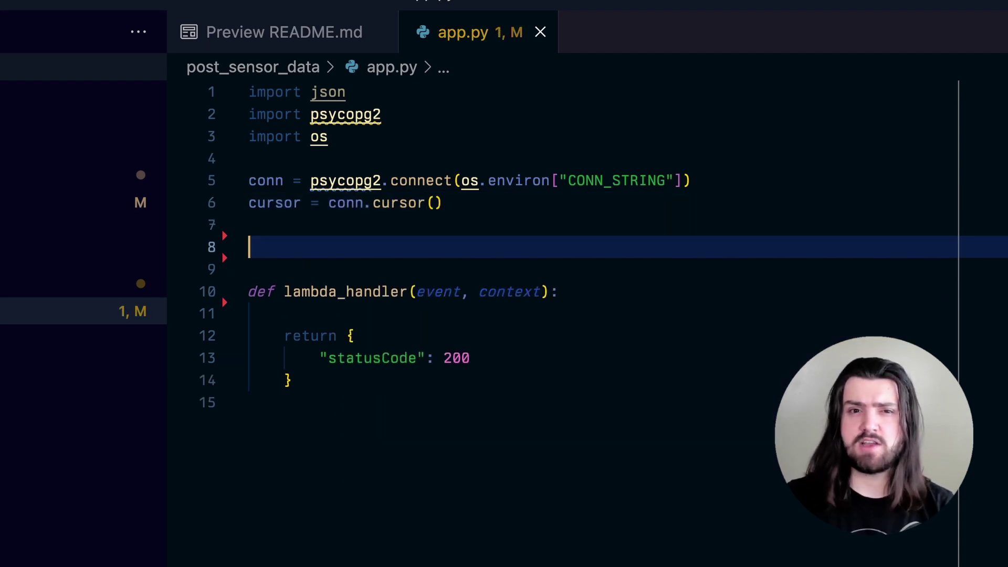
pyautogui.write('reate_table_statement = """')
pyautogui.press('Return')
pyautogui.press('Up')
pyautogui.press('End')
pyautogui.write('CREATE TABLE IF NOT EX')
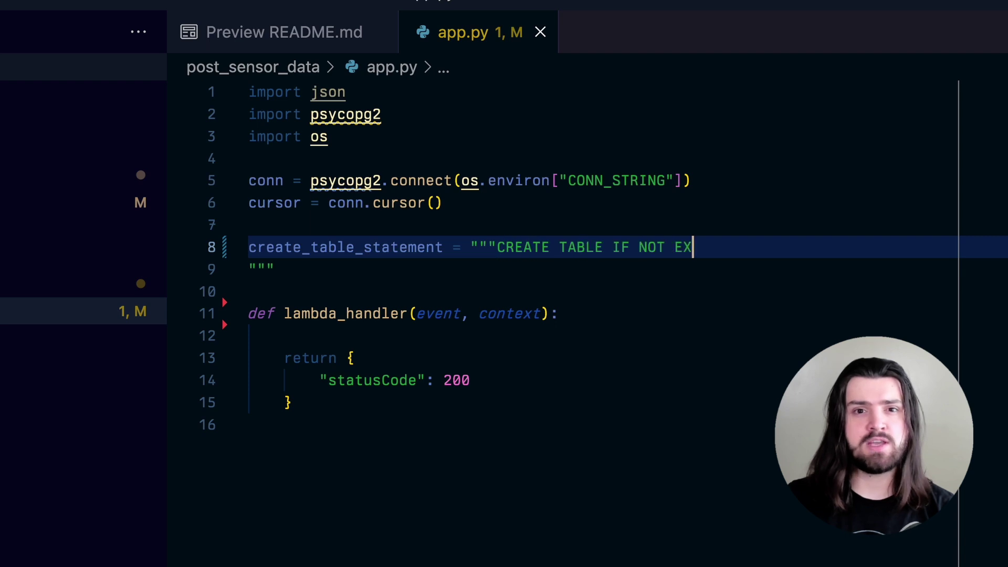
pyautogui.write('ISTS sensor_data (')
pyautogui.press('Return')
pyautogui.write('time TIMESTAMPTZ,')
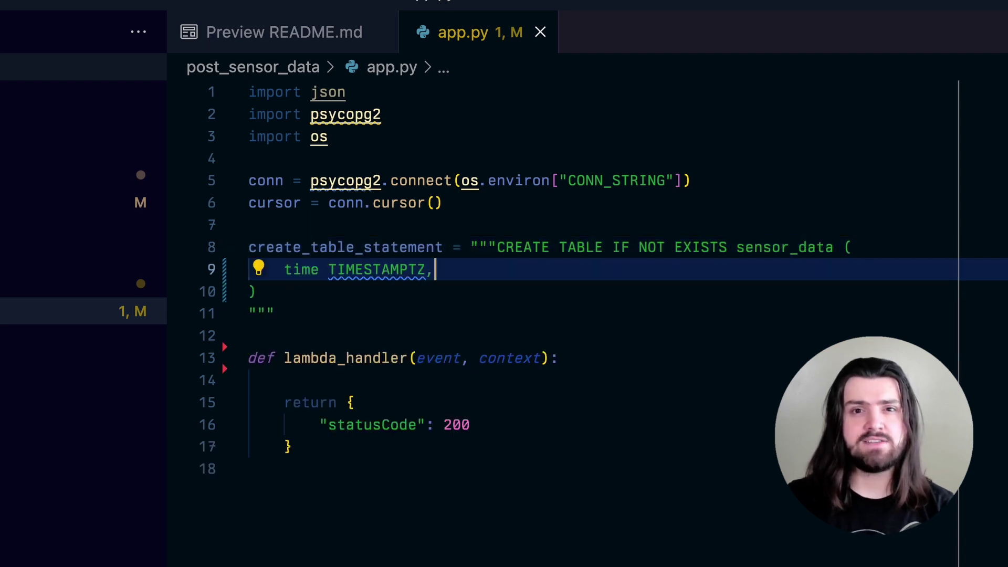
pyautogui.press('Return')
pyautogui.write('location TEXT,')
pyautogui.press('Return')
pyautogui.write('temperature DOUBLE PRECISION')
pyautogui.press('Down')
pyautogui.press('End')
pyautogui.write(';')
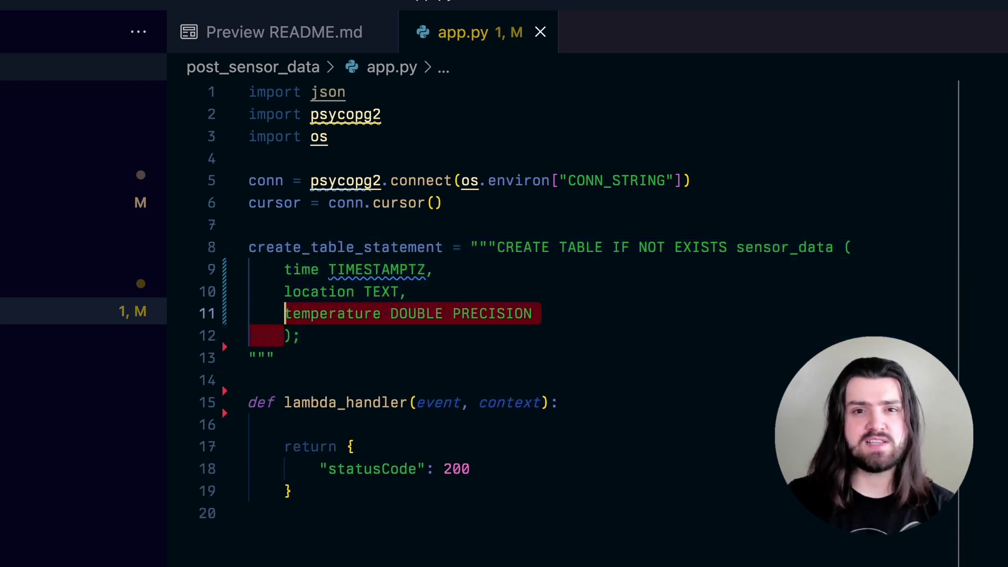
pyautogui.hotkey('ctrl', ']')
pyautogui.press('Return')
pyautogui.write('SELECT create_hypertable()')
pyautogui.press('Left')
pyautogui.write("'sensor_data', ")
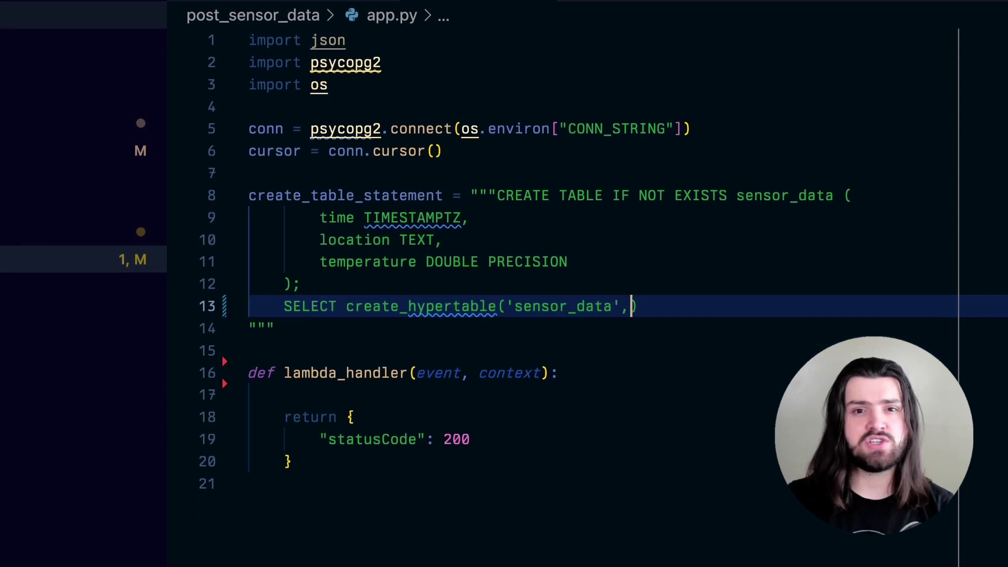
pyautogui.write("'time', if_not_exists => TRUE);")
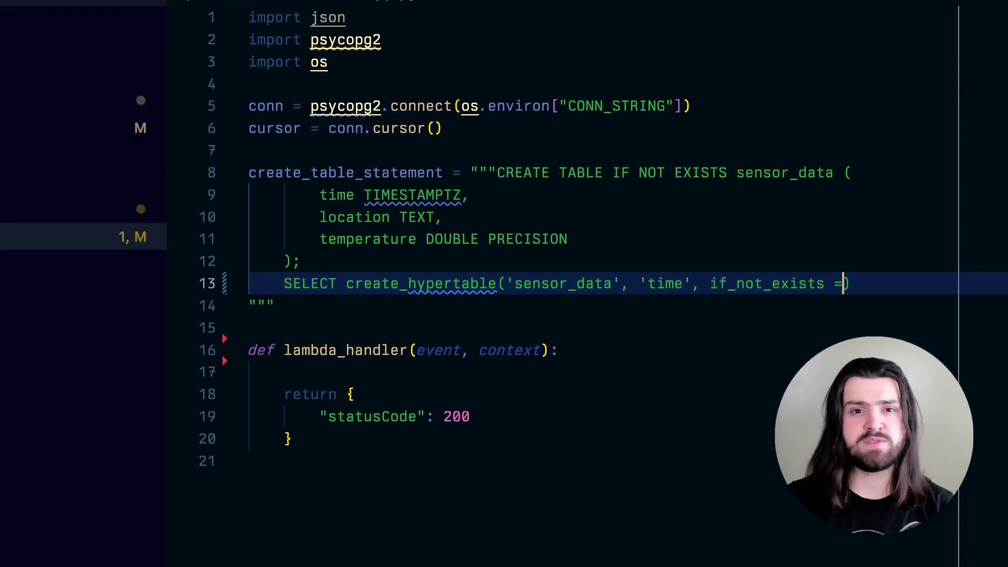
# Run the table statement with cursor.execute and add conn.commit()
pyautogui.press('Down')
pyautogui.press('End')
pyautogui.press('Return')
pyautogui.press('Return')
pyautogui.write('cursor.')
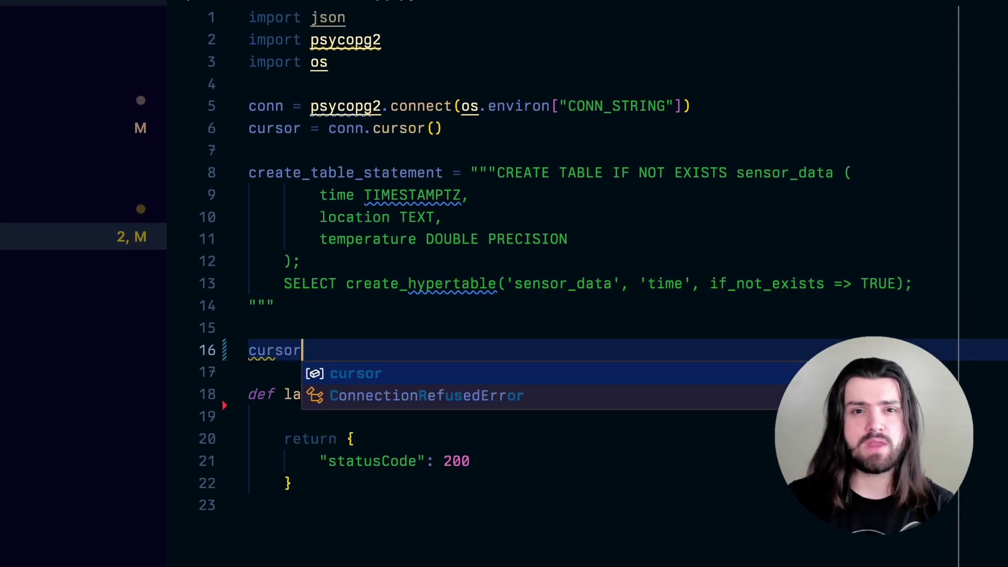
pyautogui.write('execute(create_table_statement)')
pyautogui.press('Return')
pyautogui.write('conn.commit()')
pyautogui.press('Return')
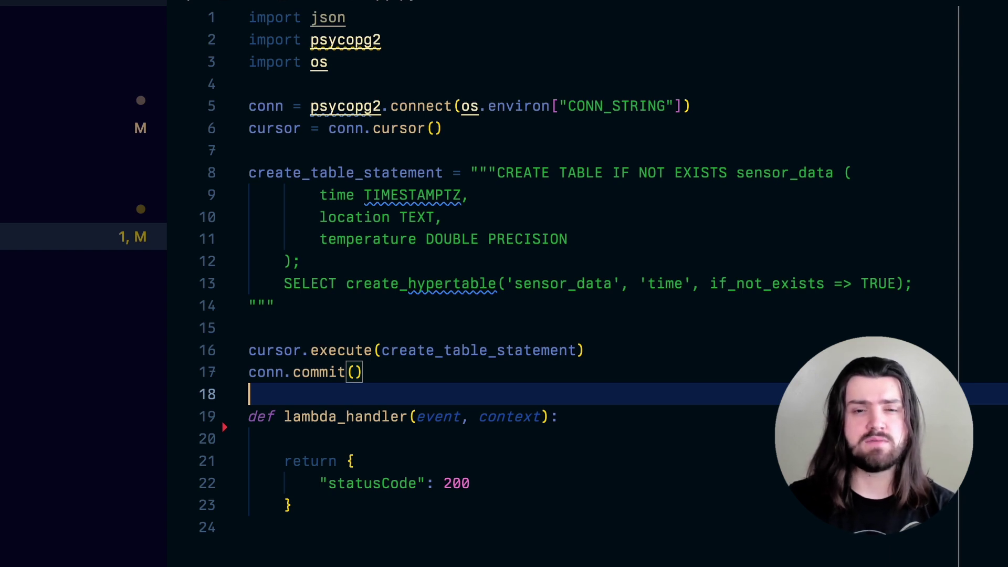
# Parse the JSON request body and extract temperature and location in the handler
pyautogui.press('Down')
pyautogui.press('Down')
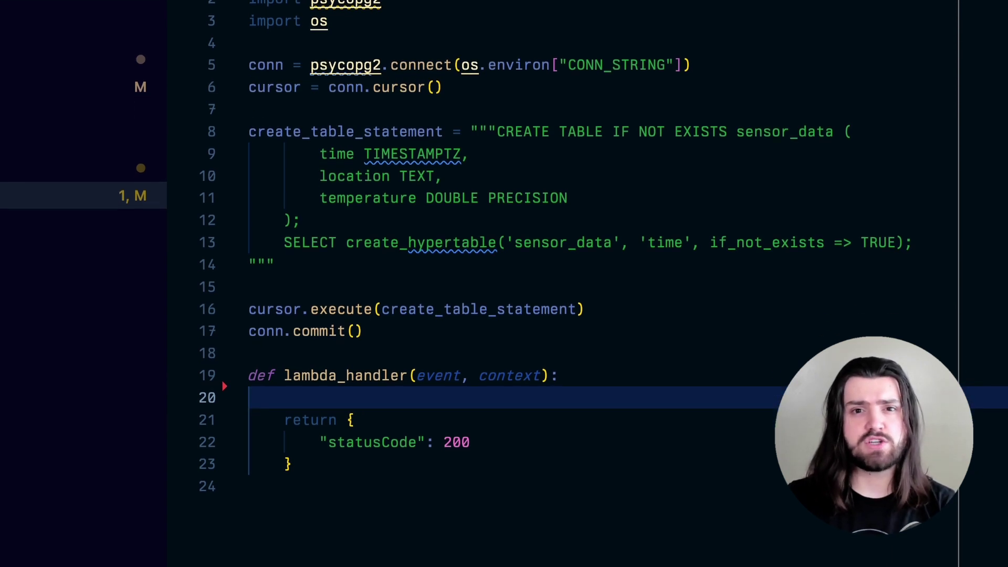
pyautogui.press('Return')
pyautogui.press('Return')
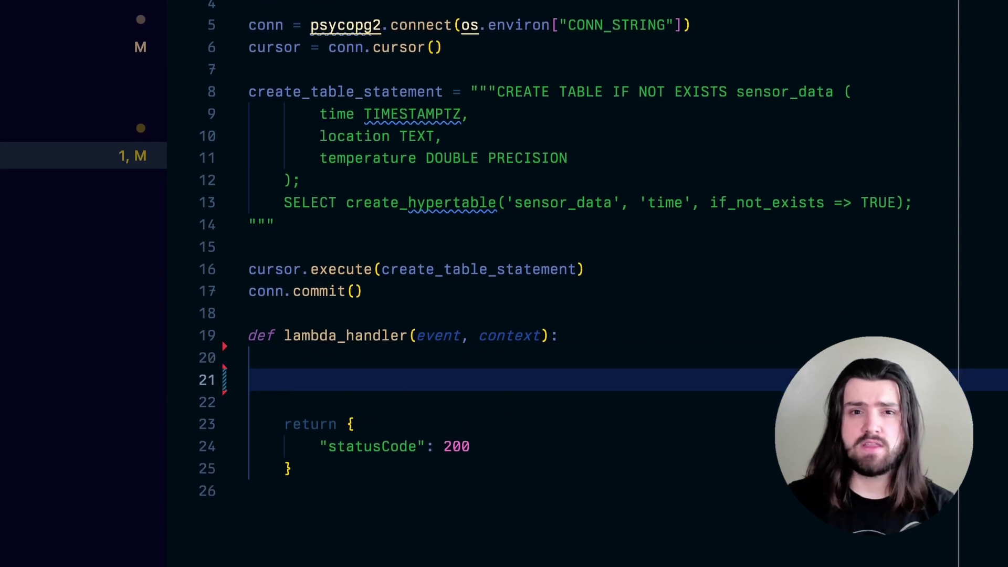
pyautogui.scroll(-3, 441, 154)
pyautogui.scroll(-1, 441, 154)
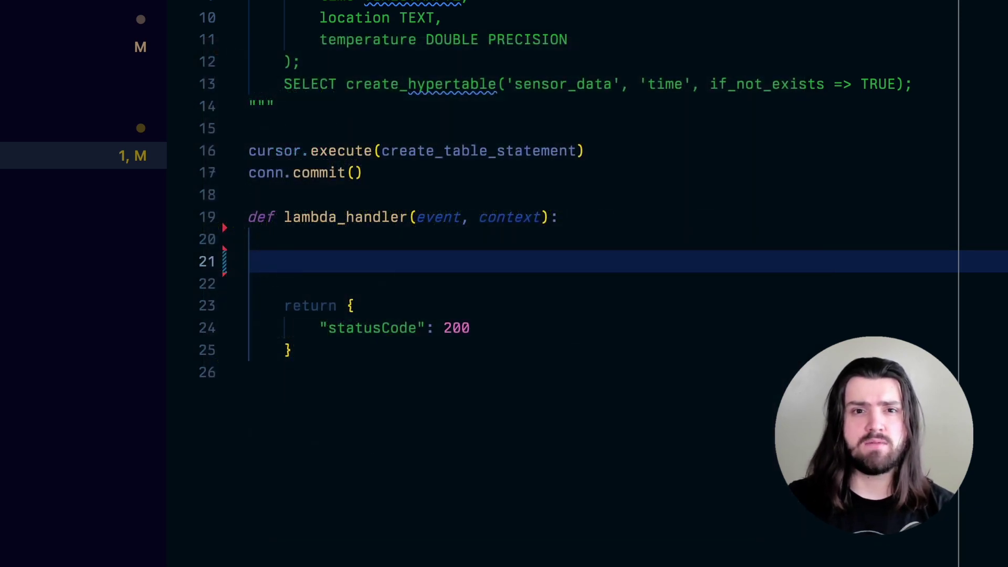
pyautogui.press('BackSpace')
pyautogui.write('body = jso')
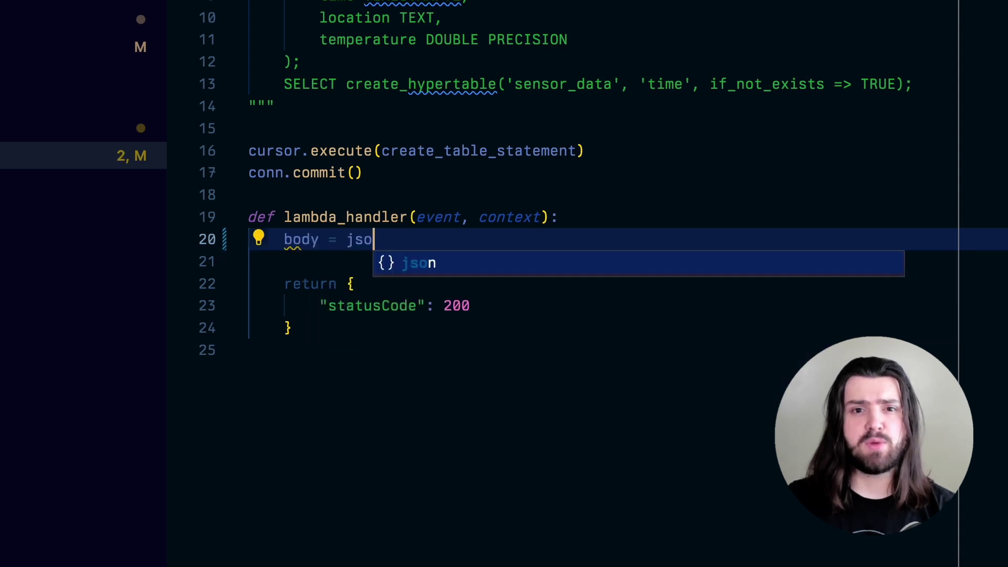
pyautogui.write('n.loads(event["body')
pyautogui.press('Escape')
pyautogui.press('End')
pyautogui.press('Return')
pyautogui.press('Return')
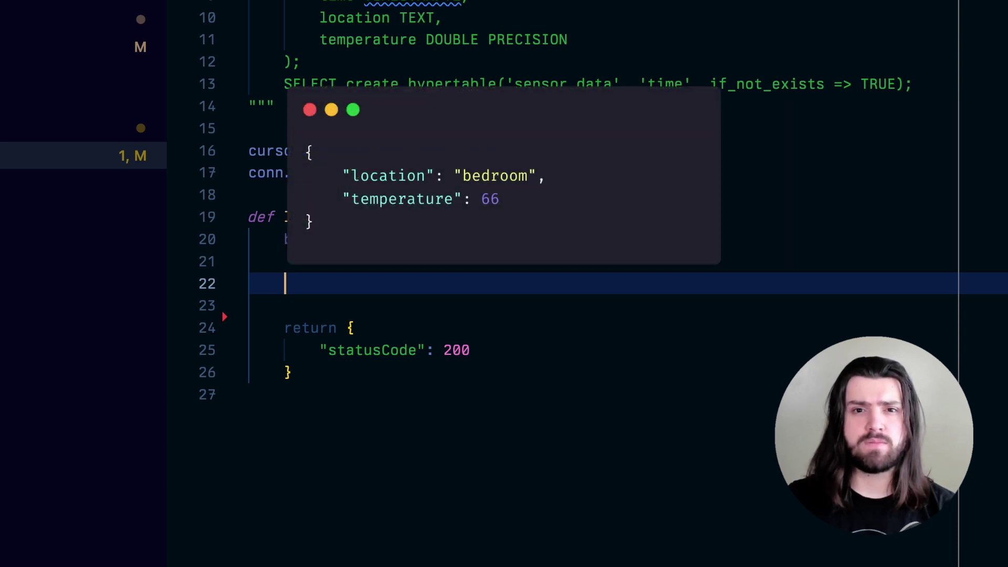
pyautogui.write('temperature = body["tem')
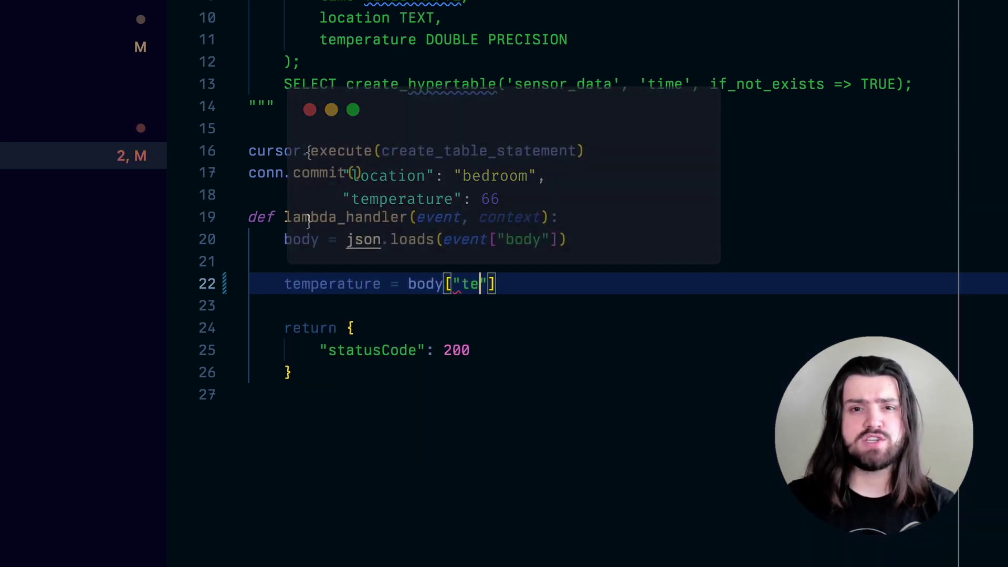
pyautogui.write('perature')
pyautogui.press('End')
pyautogui.press('Return')
pyautogui.write('location = body["location')
# Add a print line and a cursor.execute INSERT into sensor_data with (location, temperature)
pyautogui.press('End')
pyautogui.press('Return')
pyautogui.press('Return')
pyautogui.write('print(temperature, location')
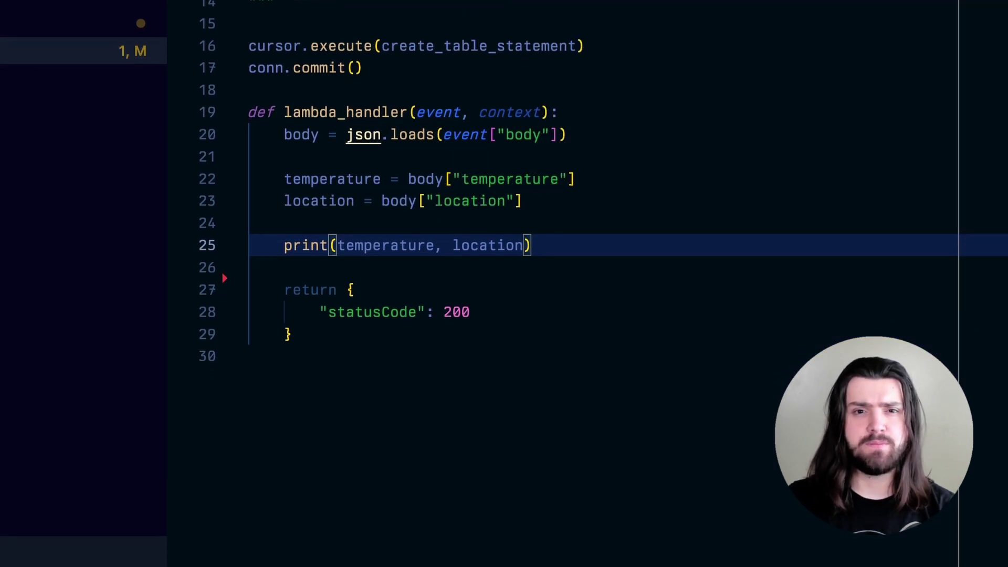
pyautogui.press('End')
pyautogui.press('Return')
pyautogui.press('Return')
pyautogui.write('cursor.execute(')
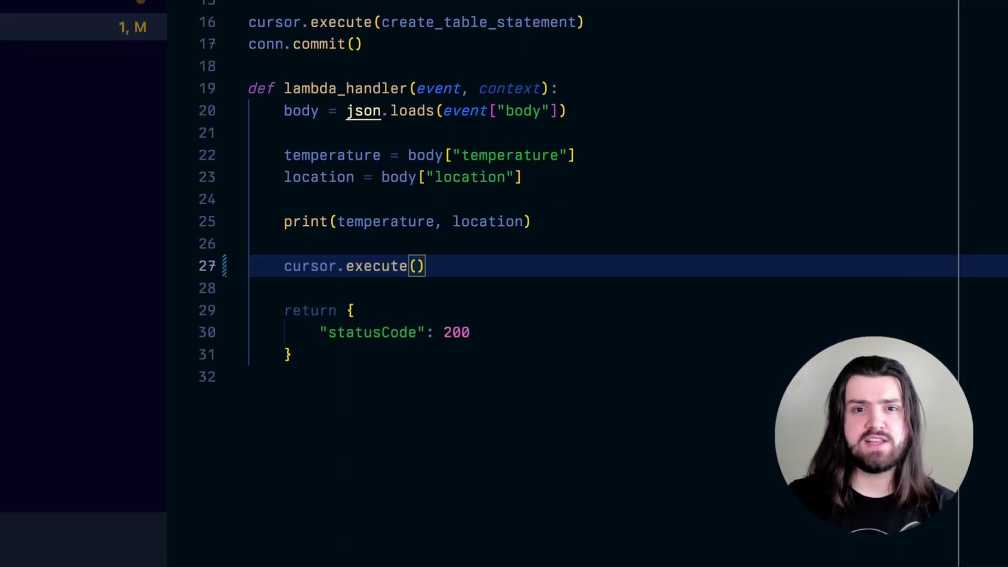
pyautogui.write('"""INSERT INTO sensor_data')
pyautogui.press('Return')
pyautogui.write('(ti')
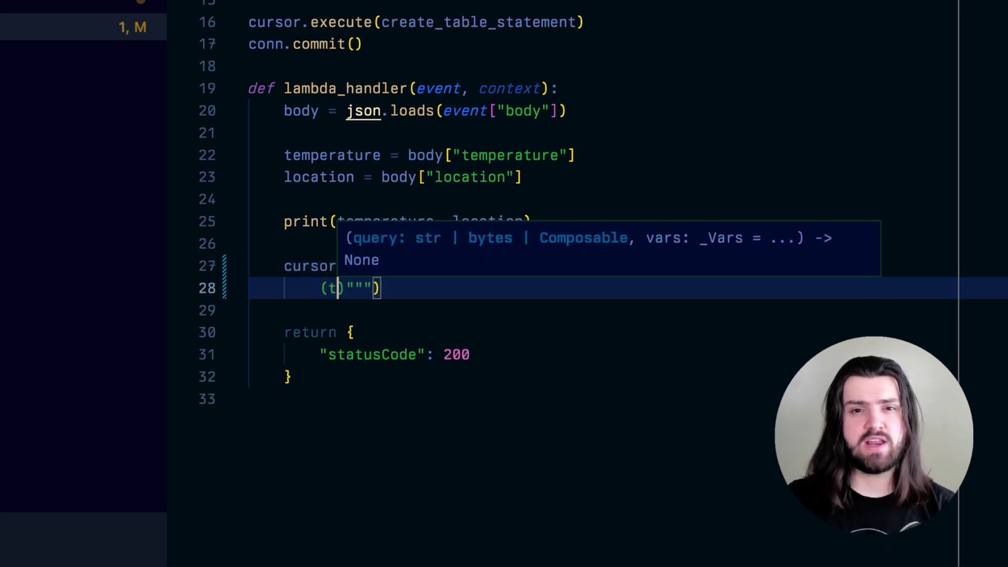
pyautogui.write('me, location, temperature)')
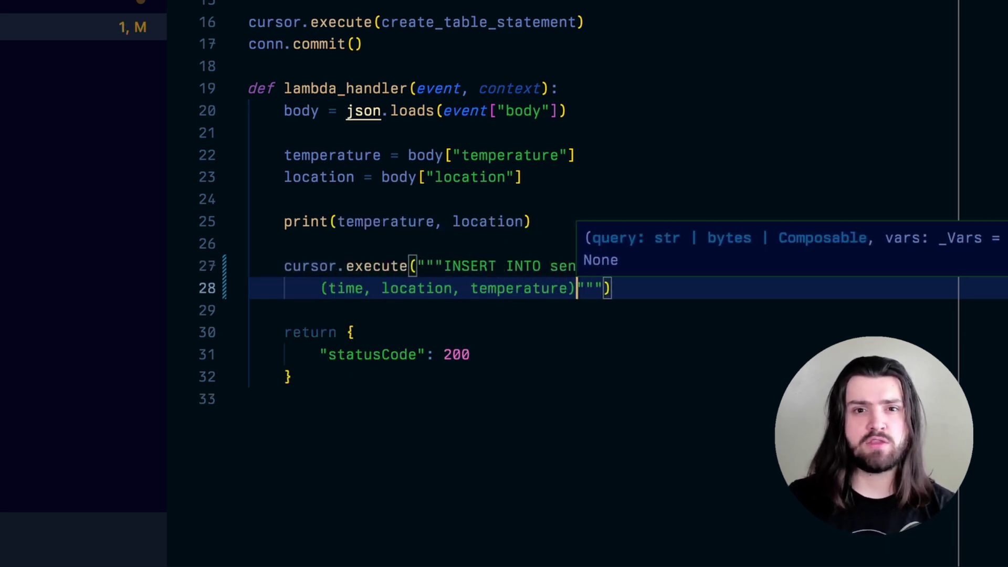
pyautogui.write(' VALUES (NOW(), %s, %s);')
pyautogui.press('Return')
pyautogui.write('""", (location, temperature')
# Add conn.commit() after the insert, just before the return
pyautogui.press('End')
pyautogui.press('Return')
pyautogui.press('Return')
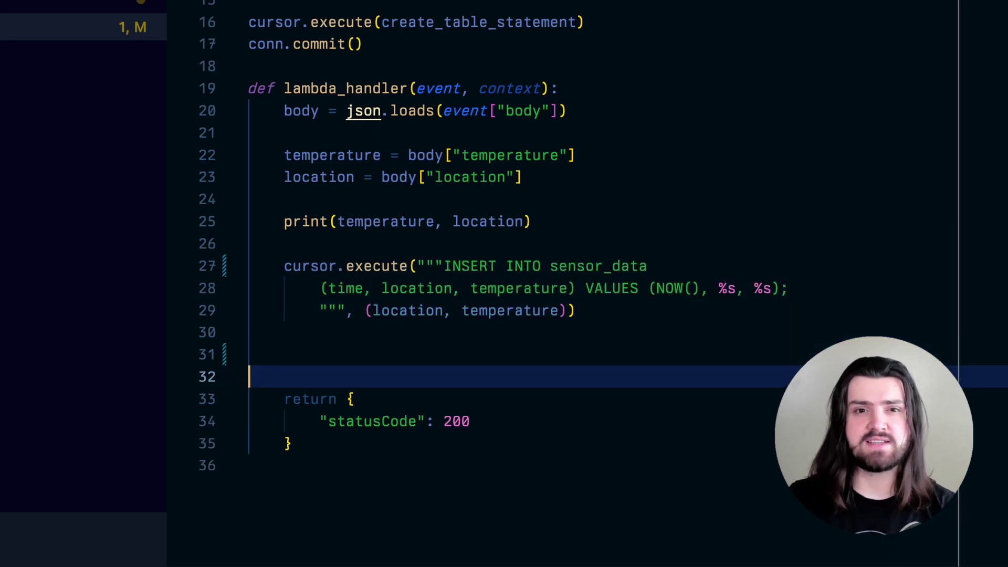
pyautogui.press('Tab')
pyautogui.write('conn.comm')
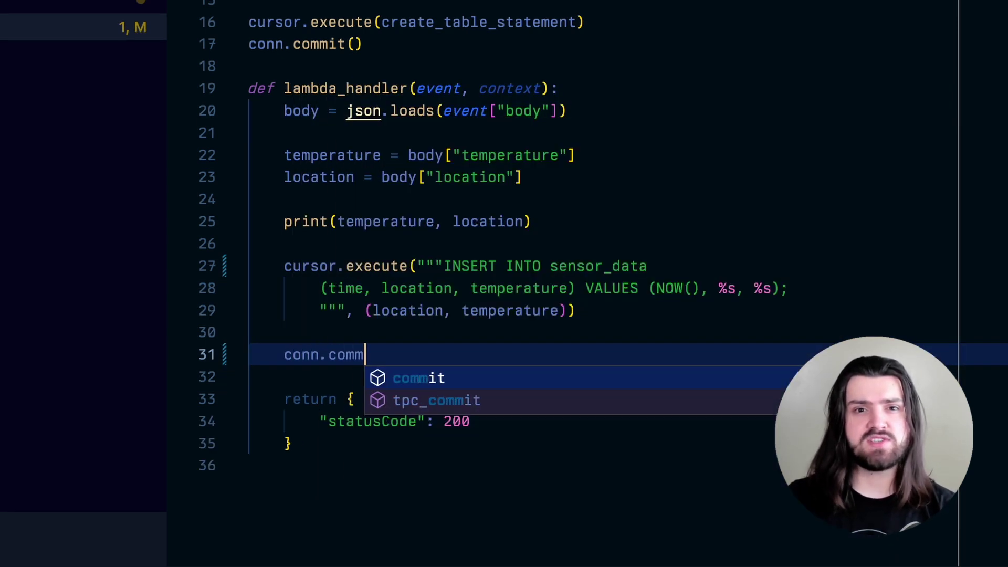
pyautogui.write('it()')
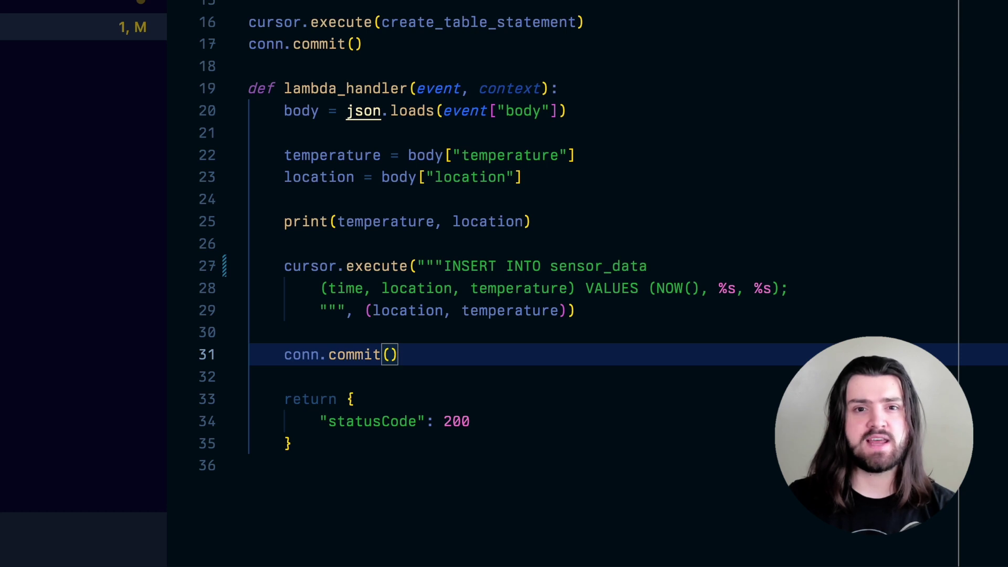
pyautogui.click(657, 418)
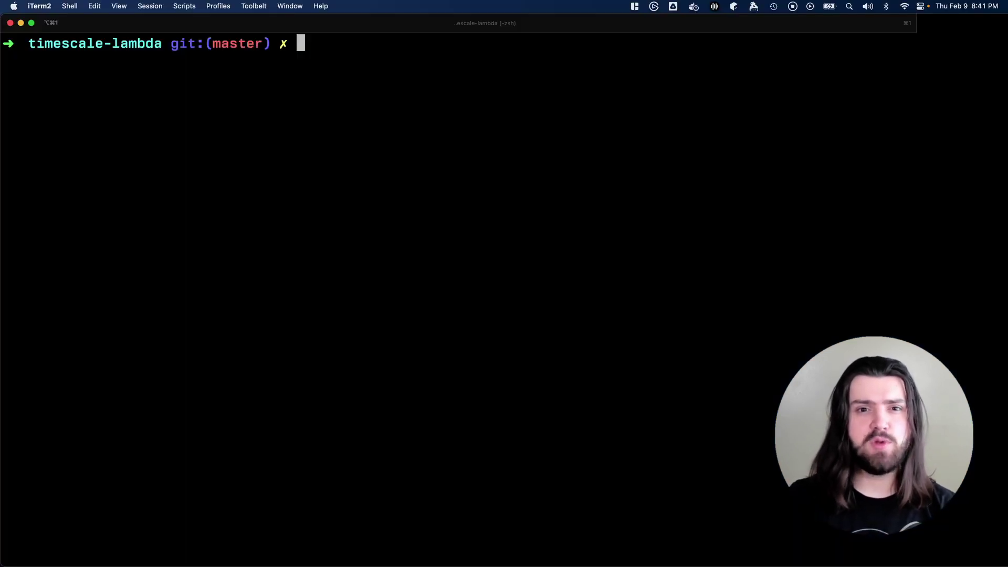
pyautogui.write('sam build')
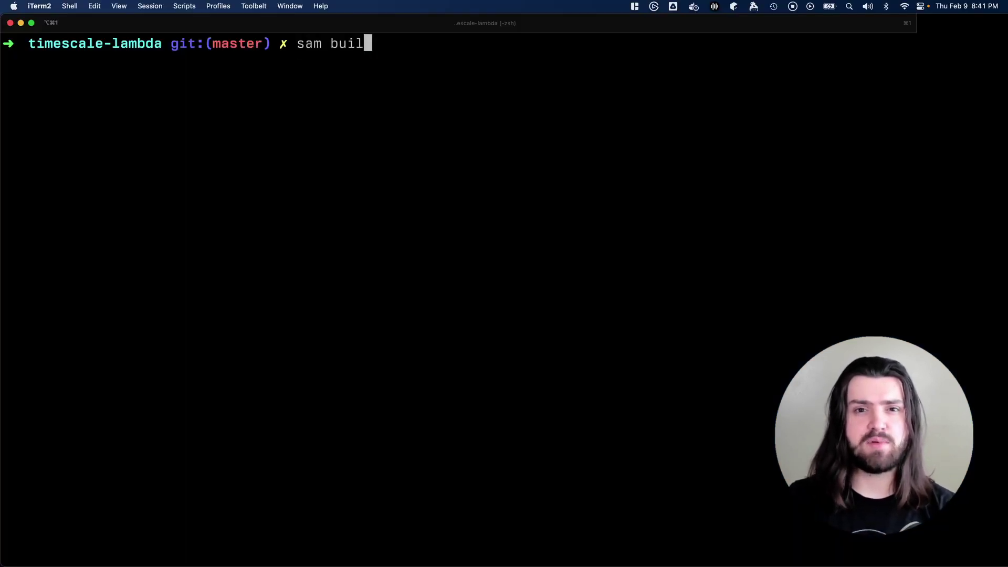
# Run sam build, then invoke PostSensorDataFunction locally with events/post.json, getting status 200
pyautogui.press('Return')
pyautogui.hotkey('ctrl', 'l')
pyautogui.write('sam local invoke "PostSensor')
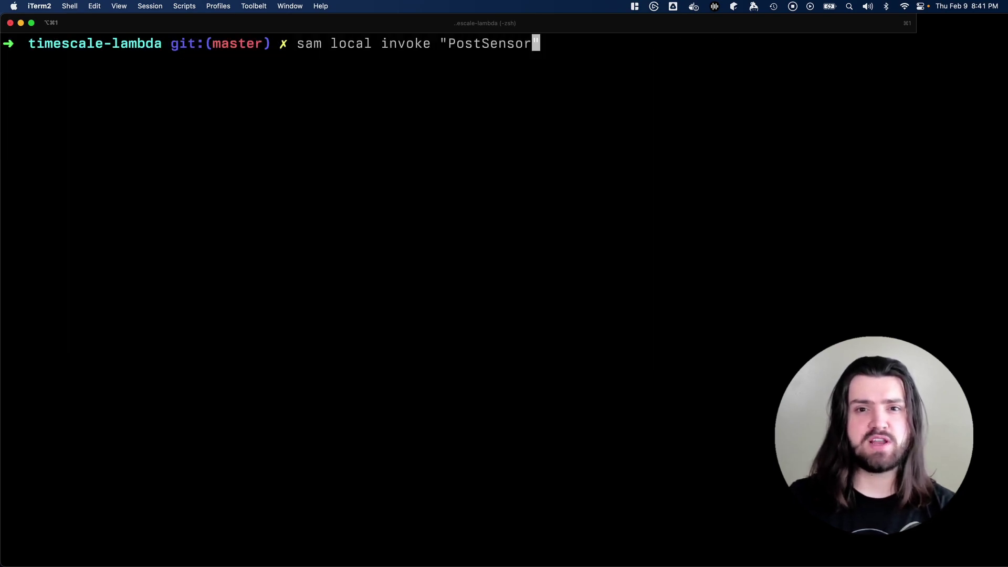
pyautogui.write('DataFunction" -e events/post.json')
pyautogui.press('Return')
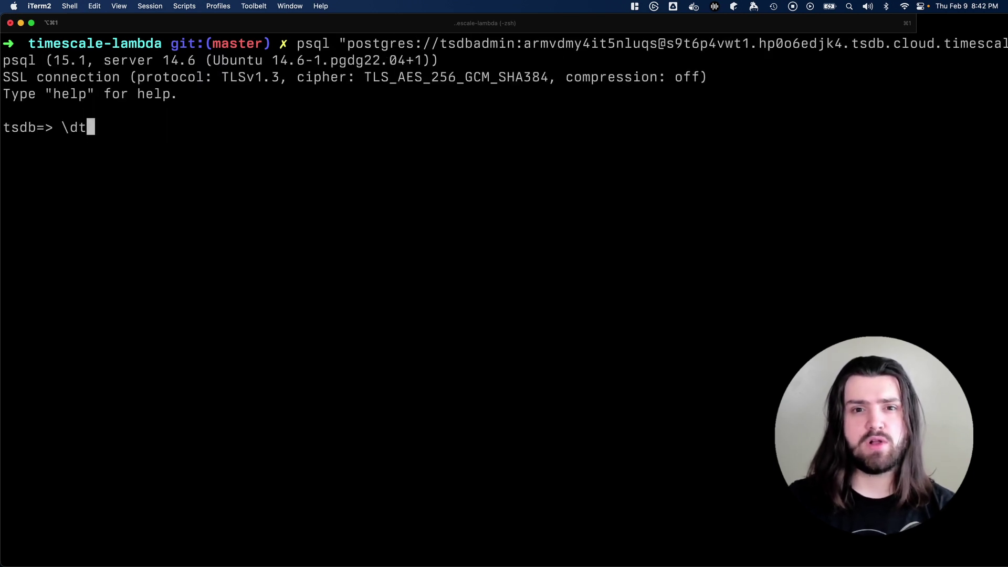
# Run \dt and 'select * from sensor_data;' in psql, showing the bedroom 65 row
pyautogui.press('Return')
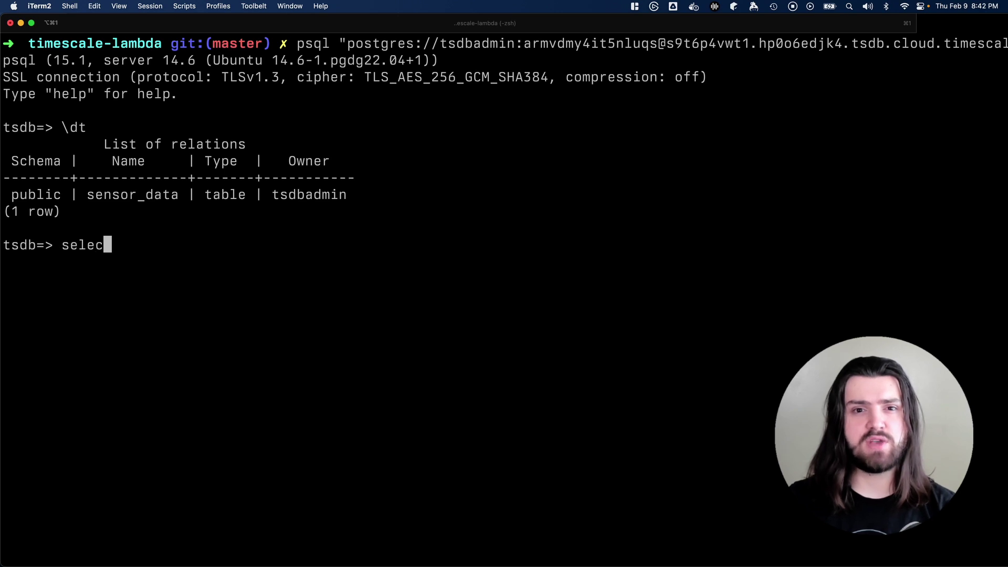
pyautogui.write('t * from sensor')
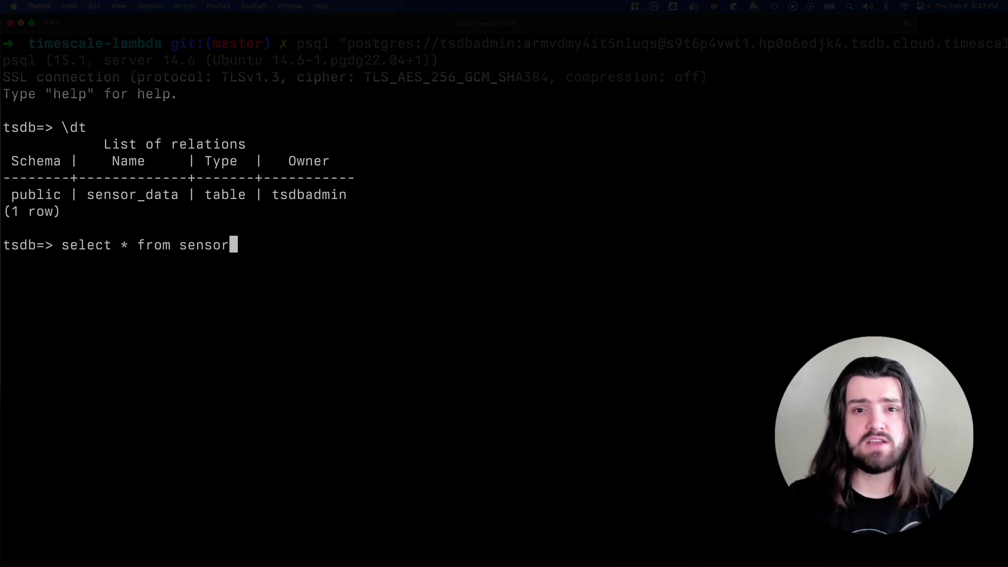
pyautogui.write('_data;')
pyautogui.press('Return')
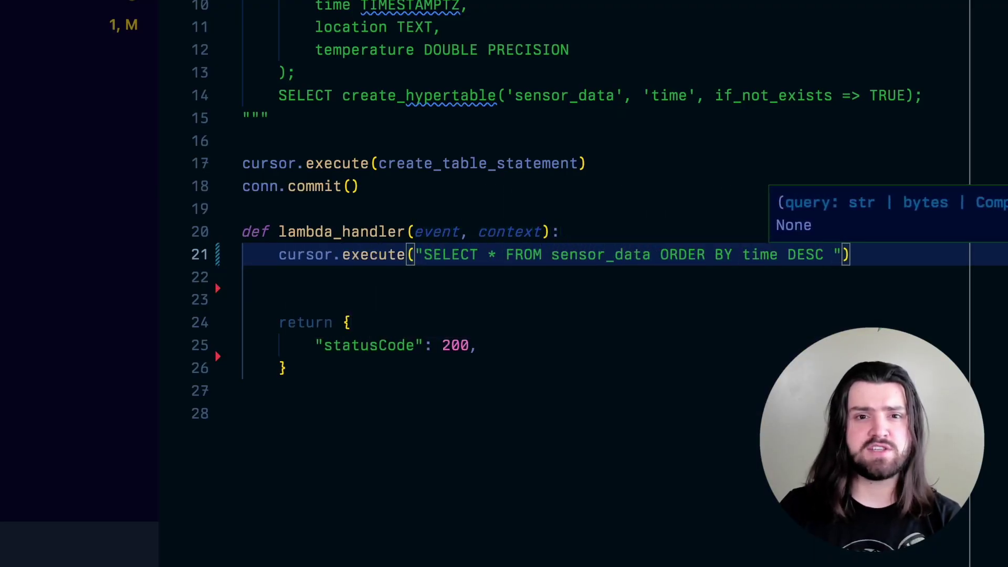
pyautogui.write('LIMIT 5;')
# Finish the ORDER BY time DESC LIMIT 5 query, fetchall() the rows and loop over them
pyautogui.press('End')
pyautogui.press('Down')
pyautogui.press('Down')
pyautogui.press('Return')
pyautogui.write('resp')
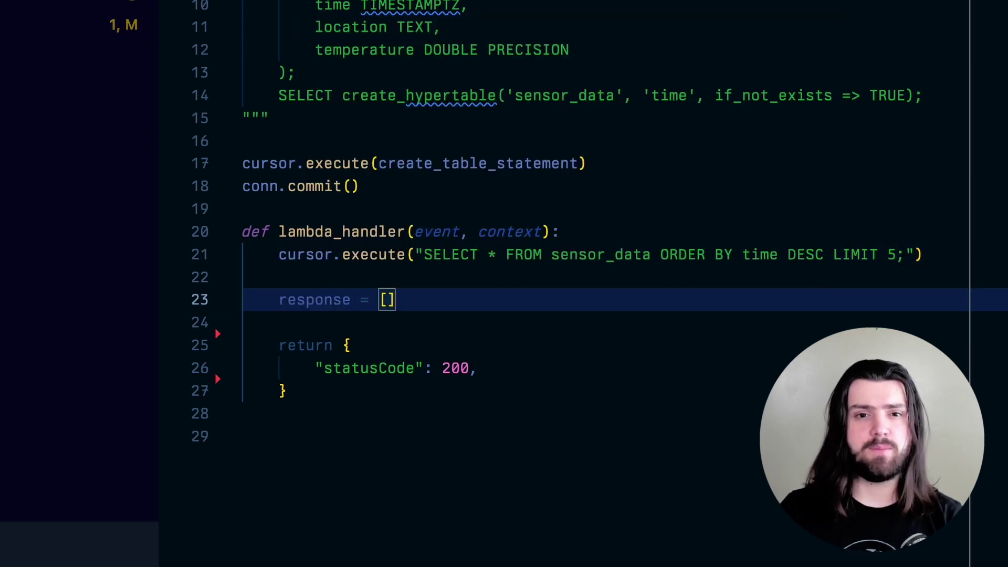
pyautogui.press('Return')
pyautogui.press('Return')
pyautogui.write('rows = cursor.fetchall()')
pyautogui.press('Return')
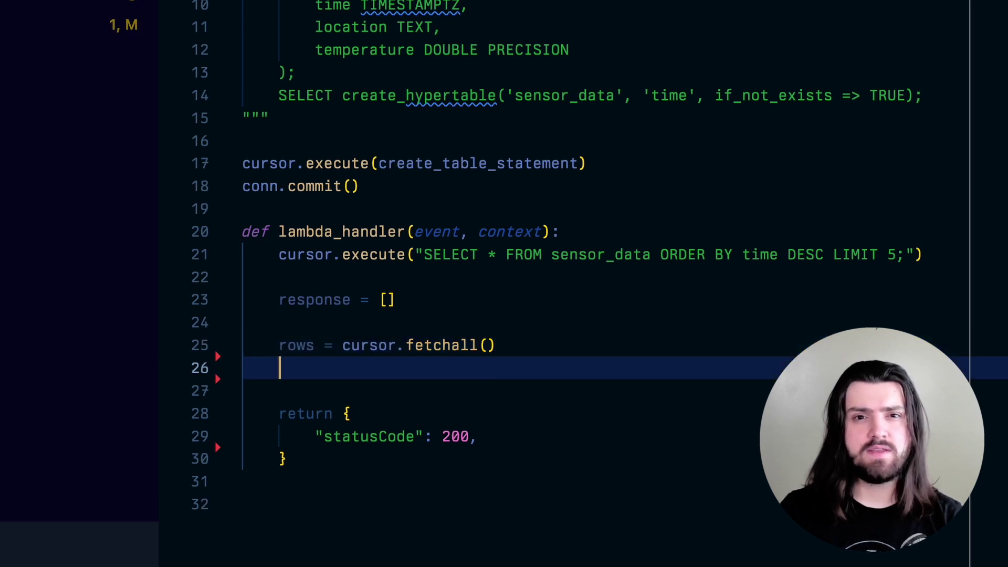
pyautogui.write('for row i')
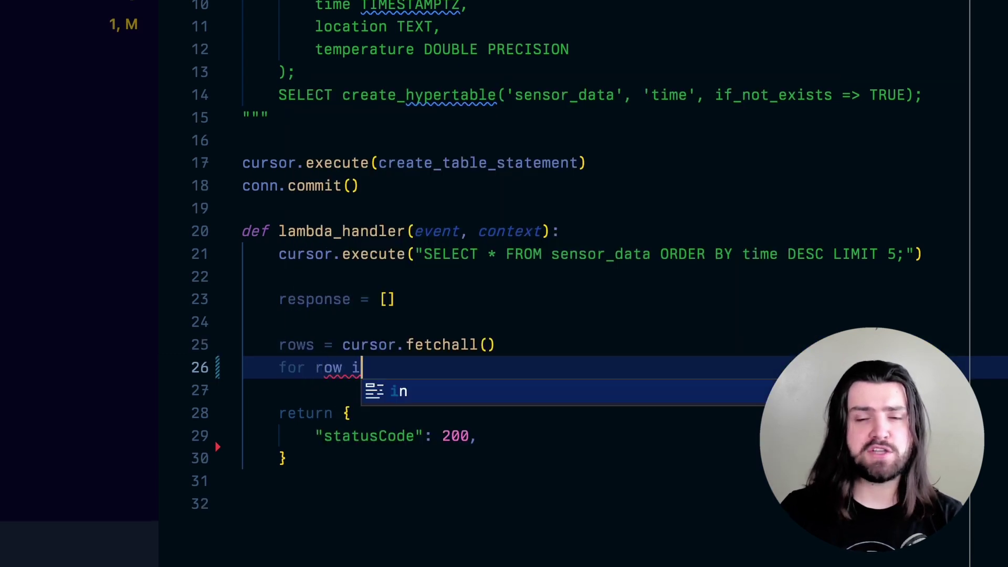
pyautogui.write('n rows:')
pyautogui.press('Return')
pyautogui.write('response.append({')
# Append each row's time, location and temperature, and return json.dumps(response) as body
pyautogui.press('Return')
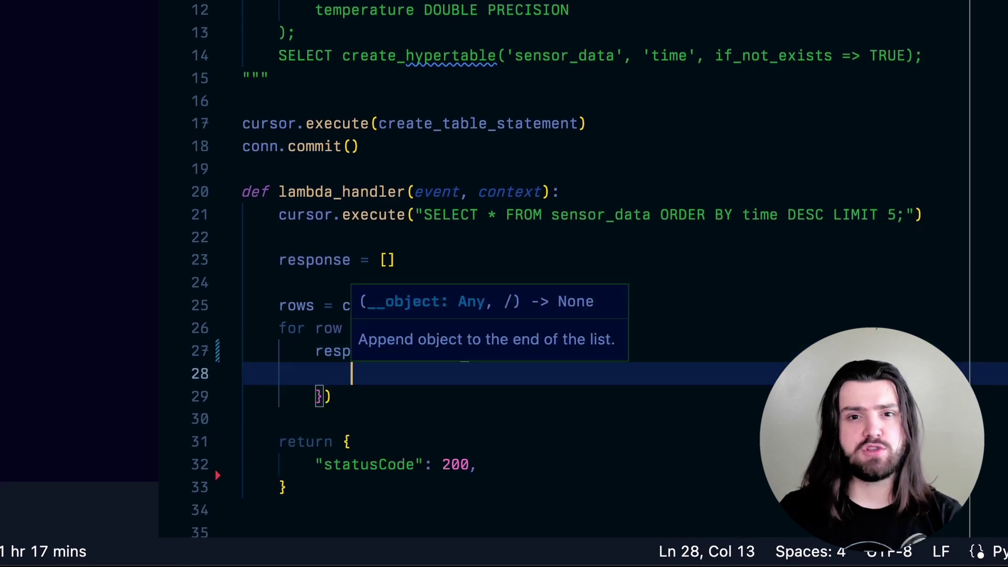
pyautogui.write('"time": int(time.mktime(row[0].timetuple())),')
pyautogui.press('Return')
pyautogui.write('"location": row[1],')
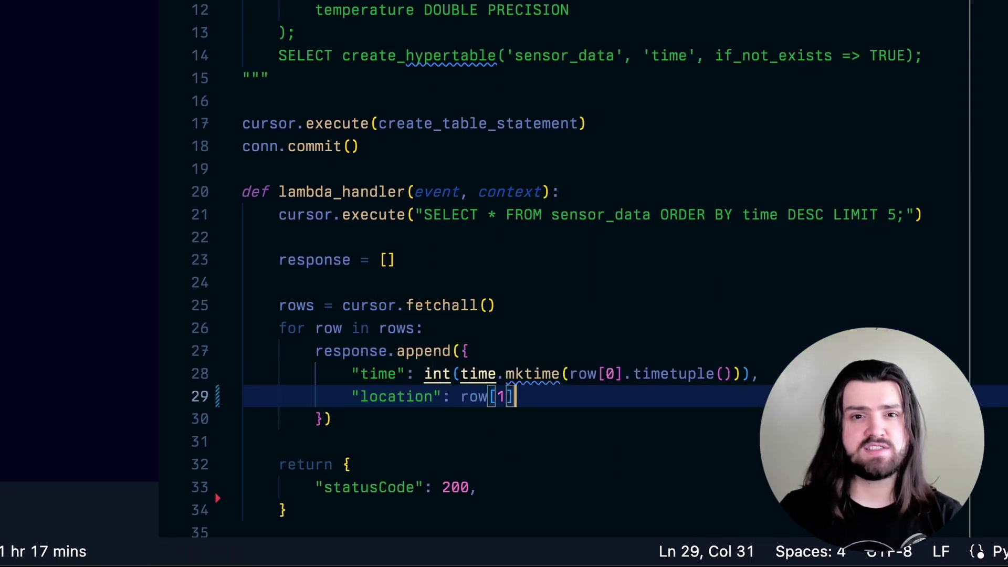
pyautogui.press('Return')
pyautogui.write('"temperature": row[2]')
pyautogui.press('Down')
pyautogui.press('Down')
pyautogui.press('Down')
pyautogui.press('Down')
pyautogui.press('Down')
pyautogui.press('Return')
pyautogui.press('Up')
pyautogui.write('"body": ')
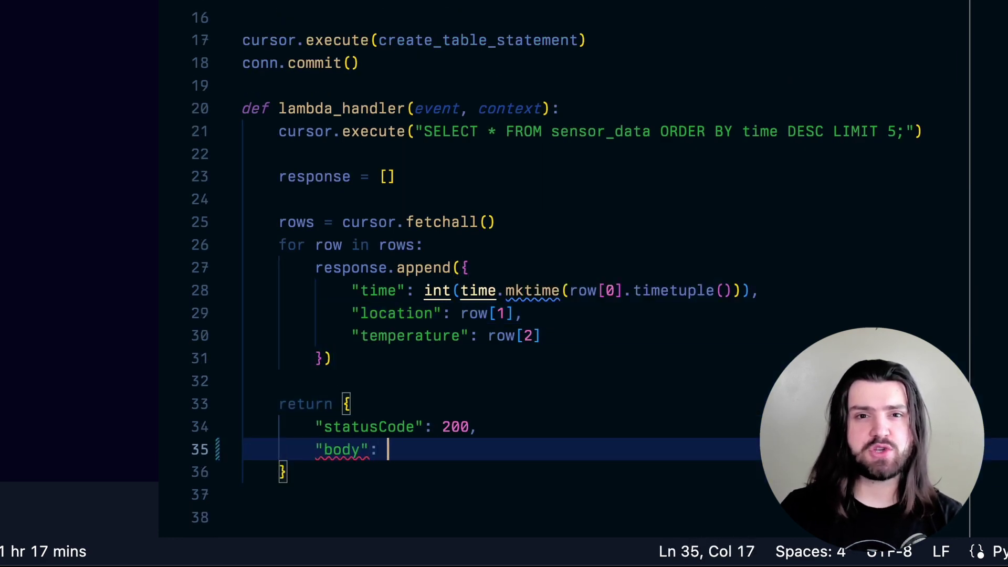
pyautogui.write('json.dumps(response')
pyautogui.scroll(-5, 383, 283)
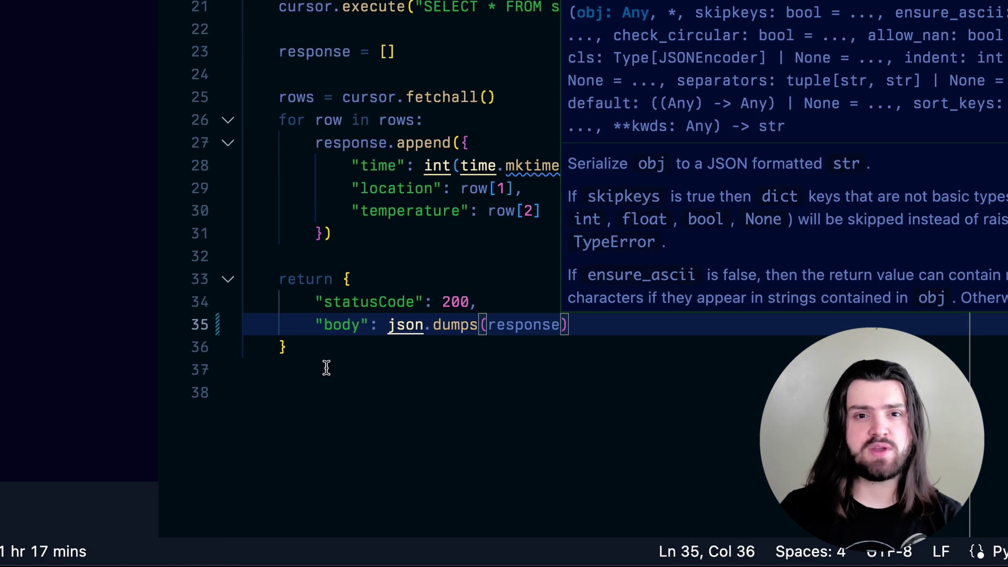
pyautogui.press('super+Tab')
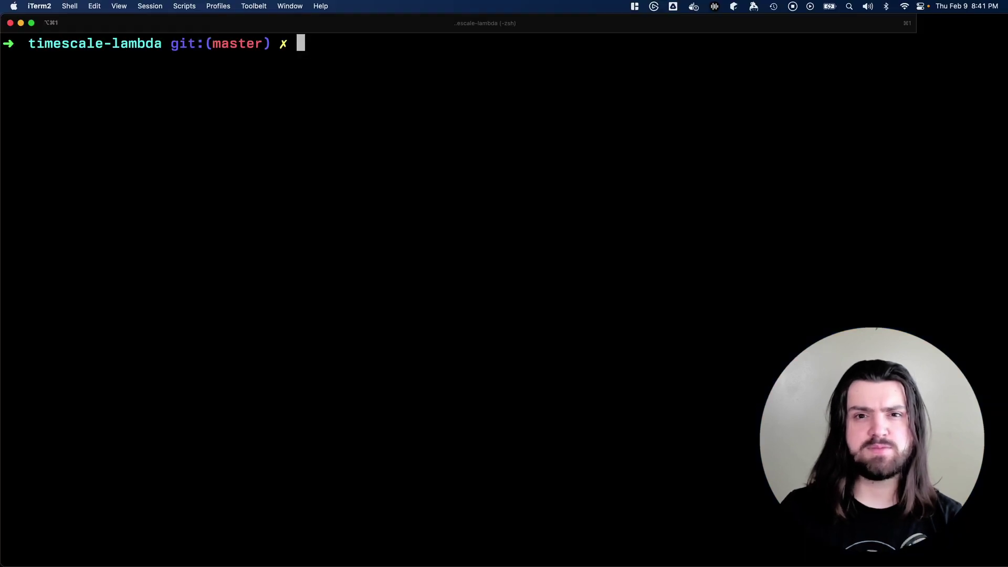
pyautogui.write('sam ')
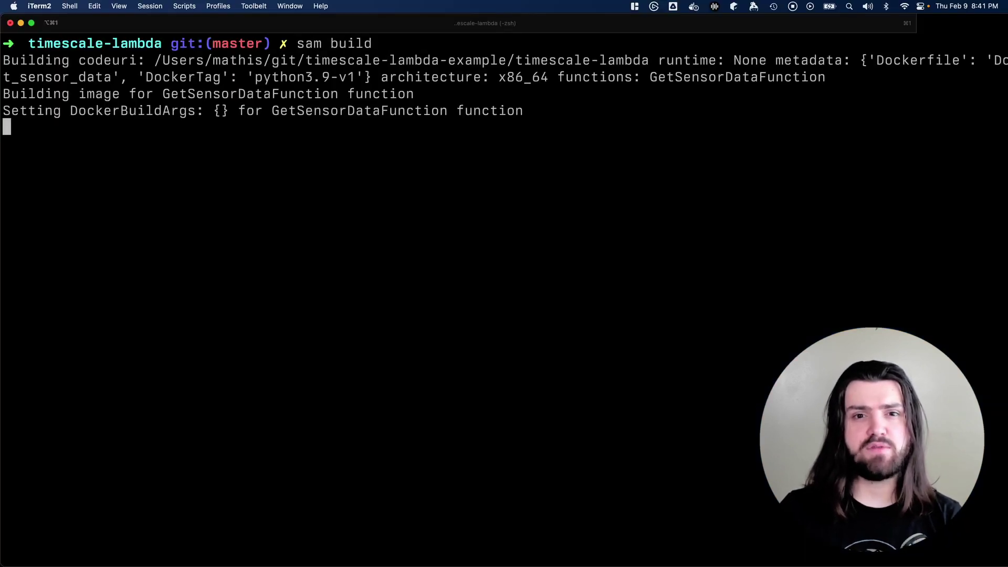
pyautogui.write('sam ')
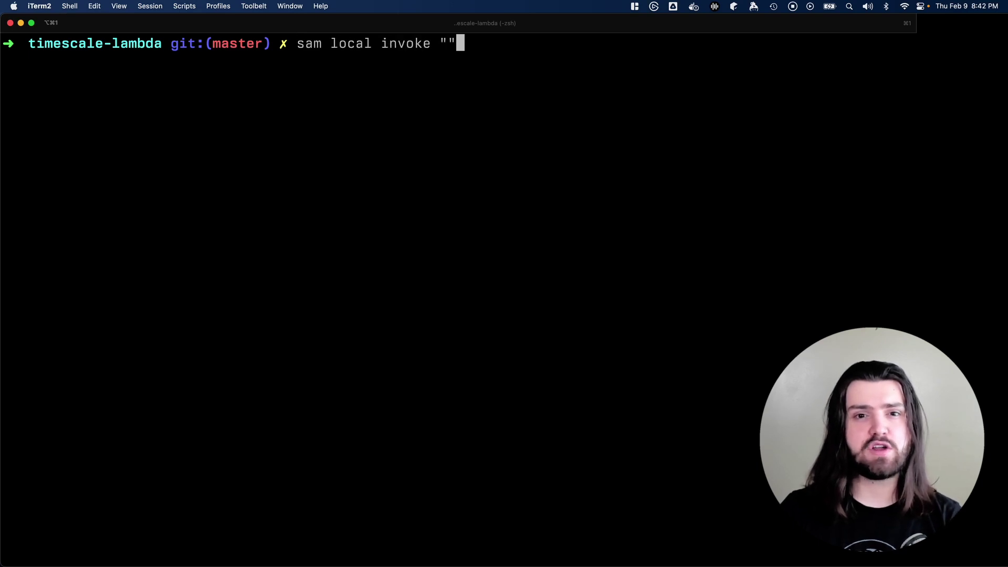
pyautogui.write('GetSensorDataFunction" -e events/get.json')
# Invoke GetSensorDataFunction locally with events/get.json, returning the bedroom 65.0 reading
pyautogui.press('Return')
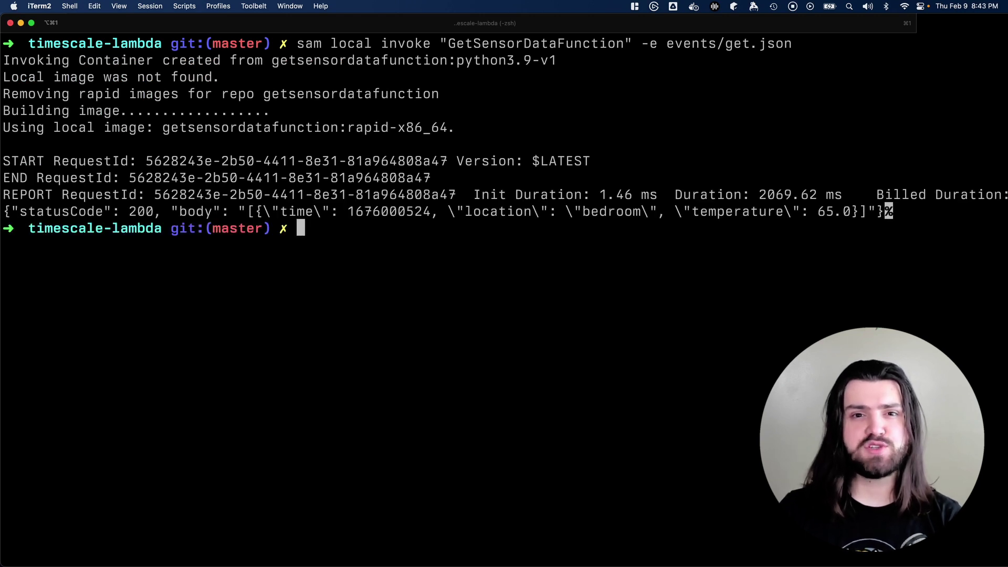
pyautogui.hotkey('ctrl', 'l')
pyautogui.write('sam deploy --guided')
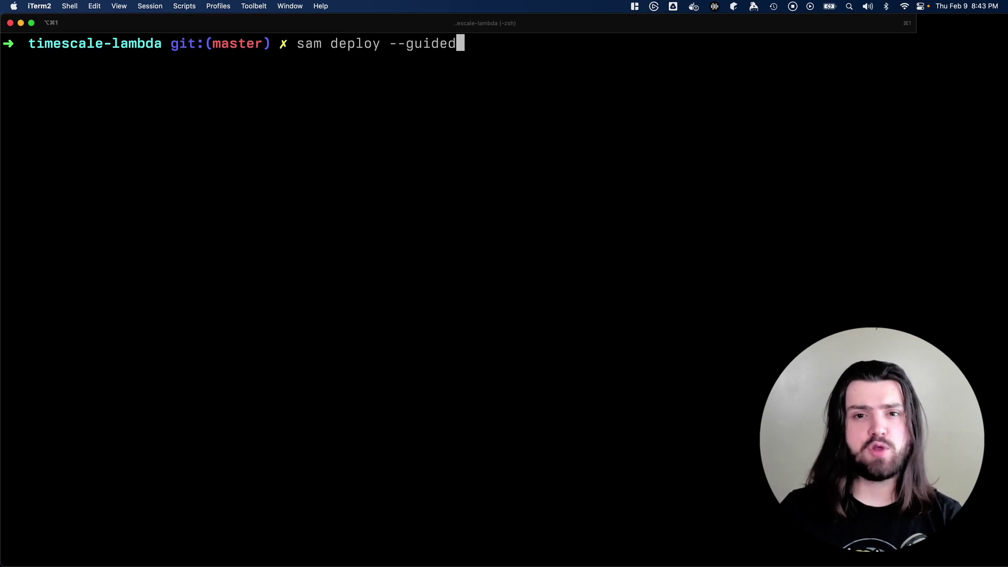
pyautogui.write('timescale-lambda')
# Answer the sam deploy --guided prompts, saving to samconfig.toml, and deploy the stack
pyautogui.press('Return')
pyautogui.write('us-east-1]: us-east-1')
pyautogui.press('Return')
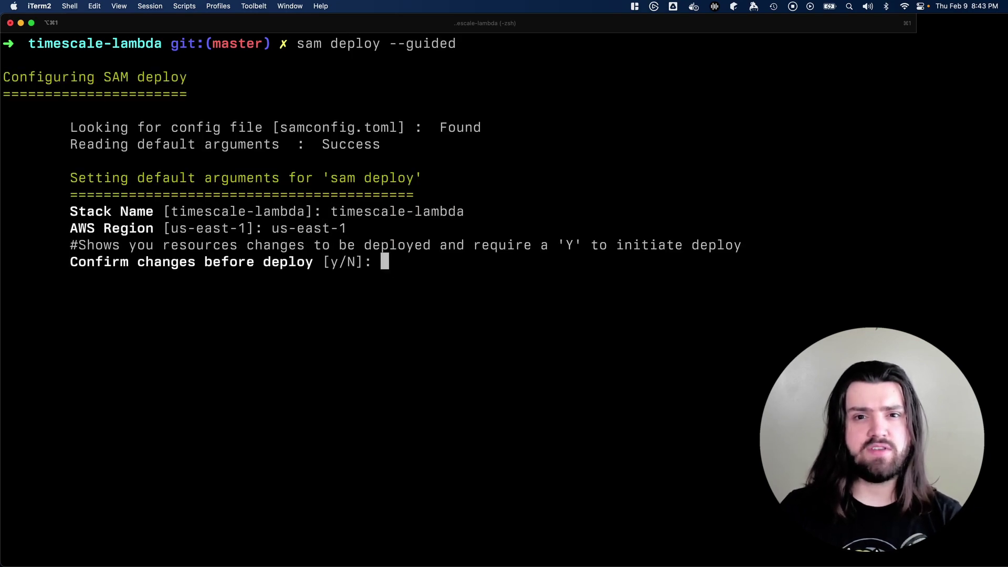
pyautogui.write('N')
pyautogui.press('Return')
pyautogui.write('Y N Y Y Y')
pyautogui.press('Return')
pyautogui.write('samconfig.toml]: samconfig.ta')
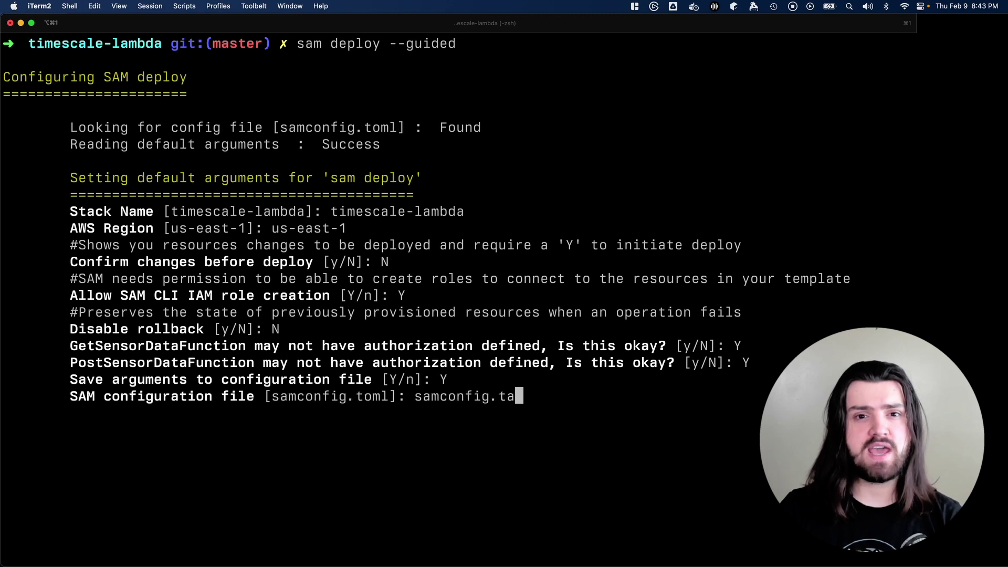
pyautogui.press('Return')
pyautogui.press('Return')
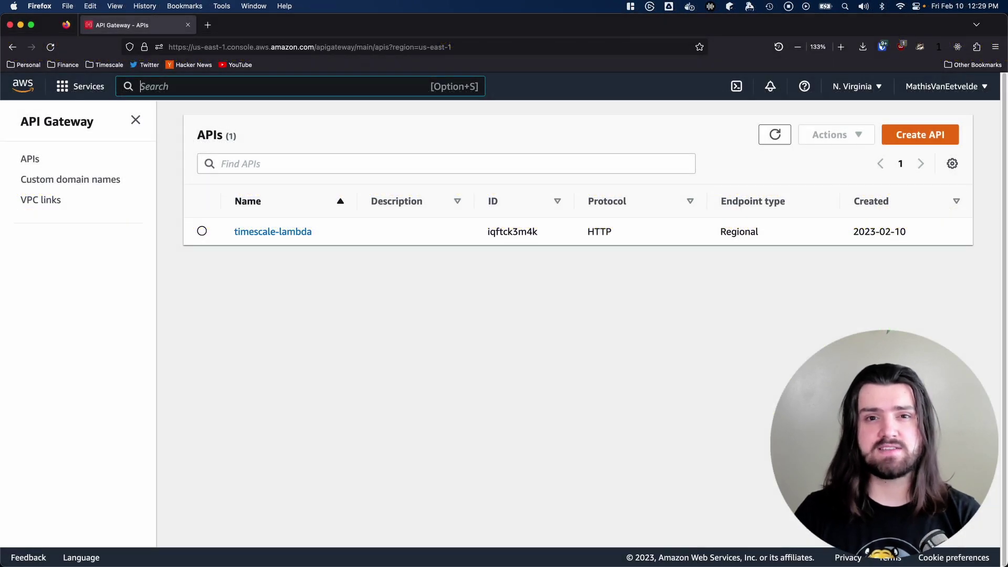
# Open the timescale-lambda API from the API Gateway APIs list
pyautogui.click(249, 233)
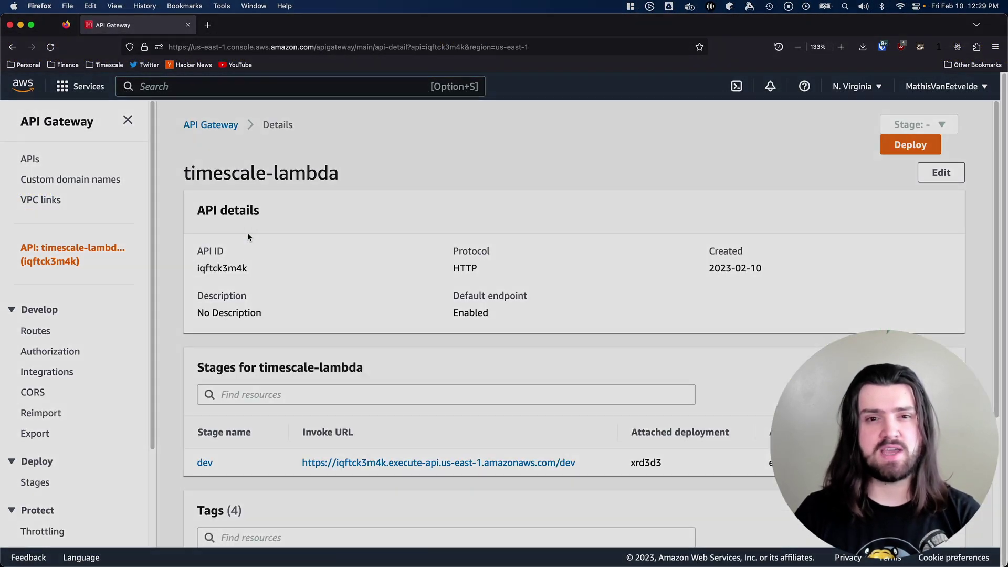